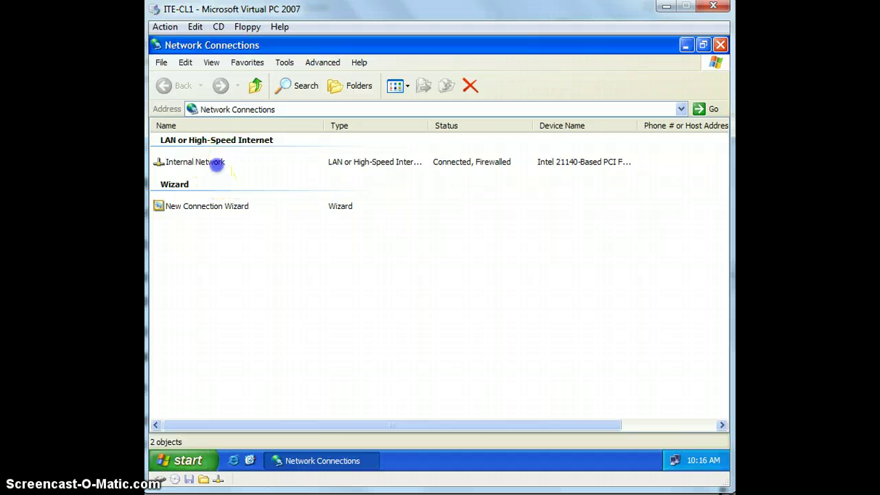
Set the Internal Network connection's static TCP/IP address to 131.107.8.20
click(272, 285)
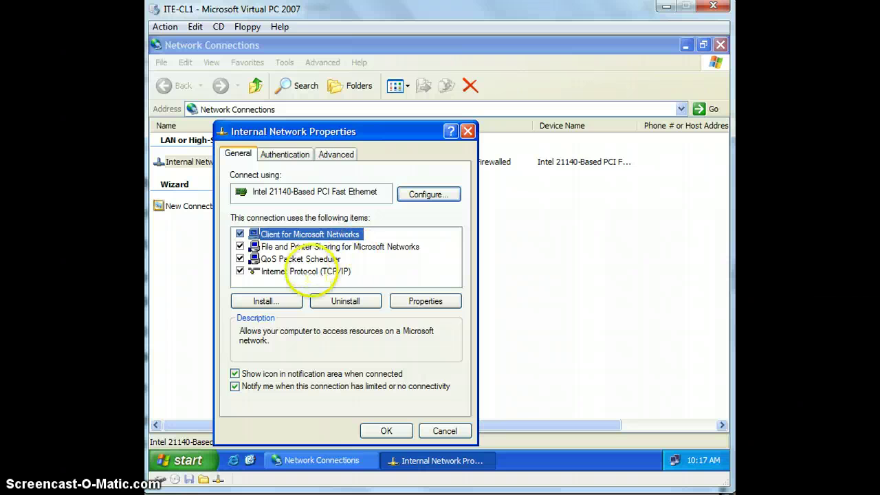
click(304, 271)
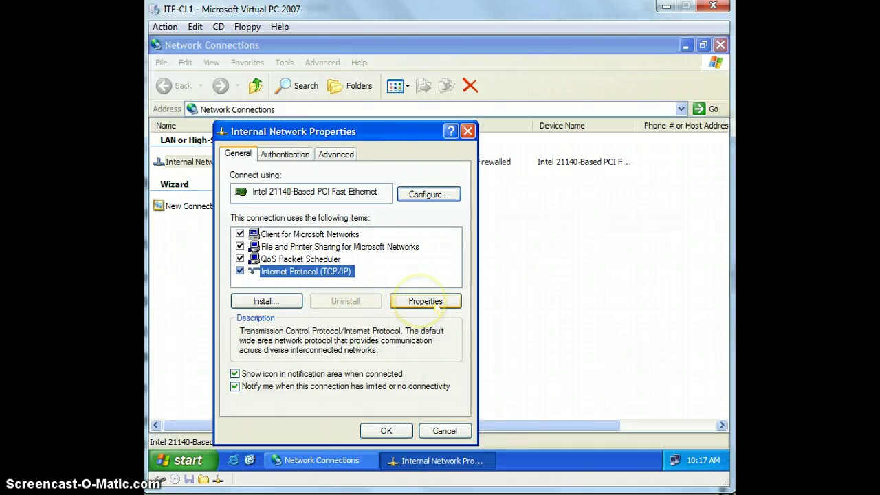
click(425, 301)
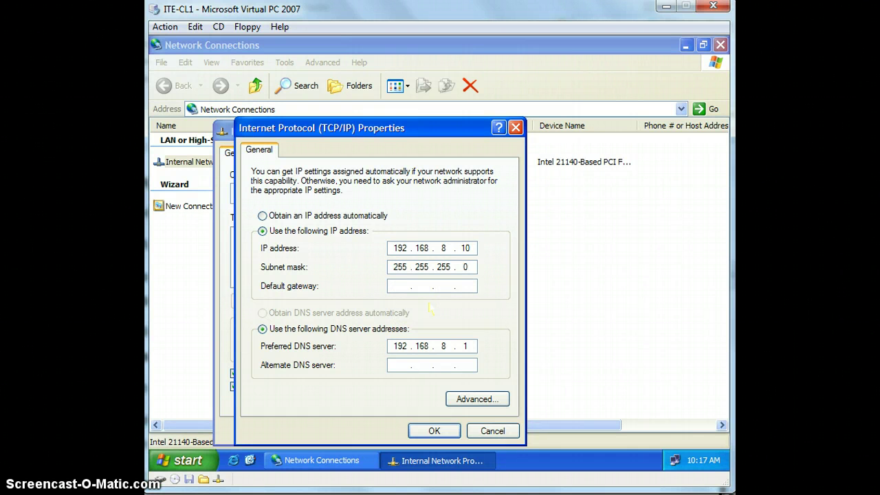
double_click(408, 250)
key(End)
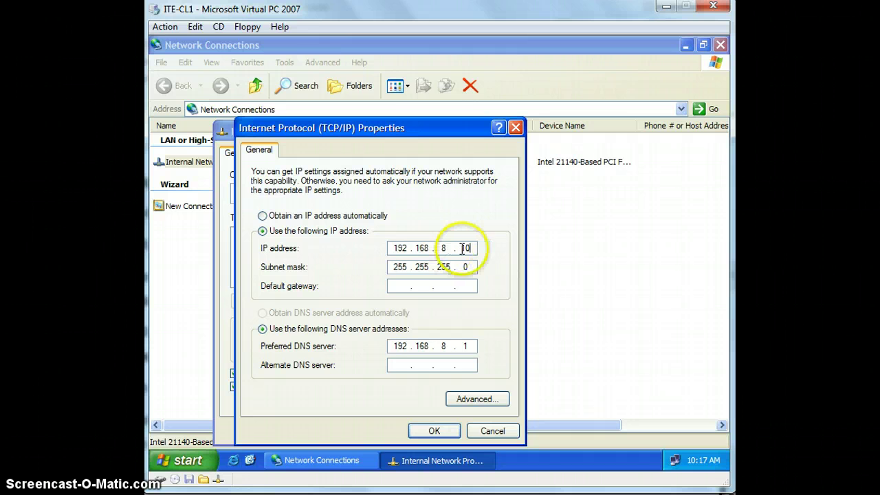
double_click(396, 250)
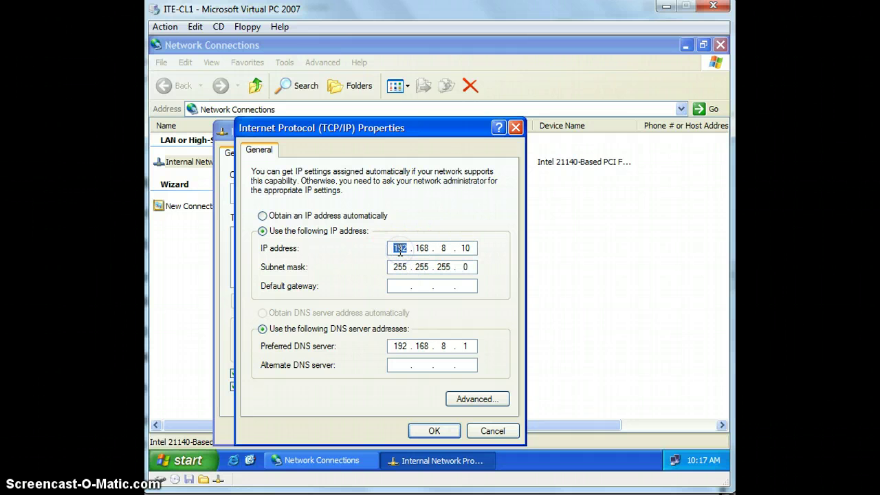
text(191 . 107)
key(Tab)
double_click(466, 251)
text(20)
Set the subnet mask to 255.255.0.0 and apply the TCP/IP settings to the Internal Network connection
click(442, 269)
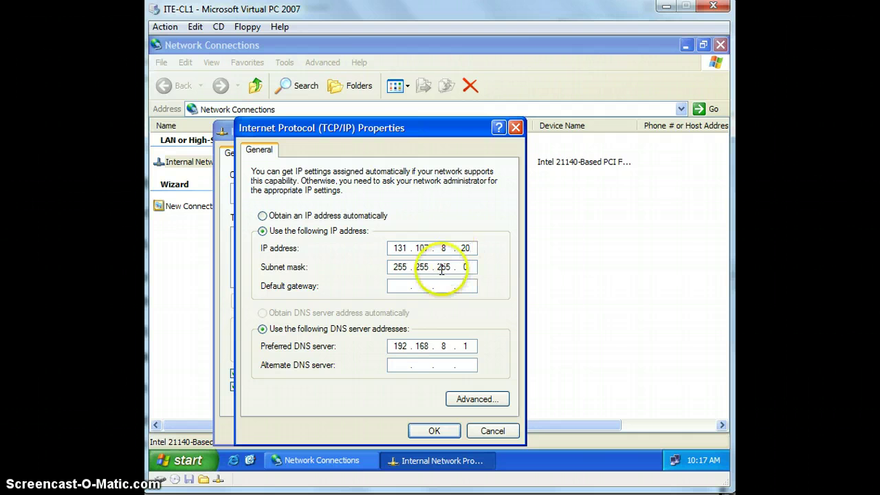
double_click(442, 269)
text(0)
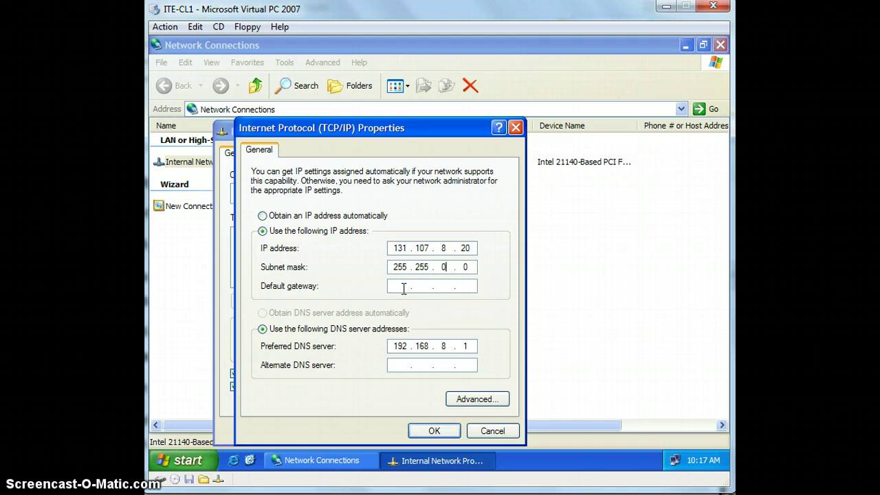
click(434, 431)
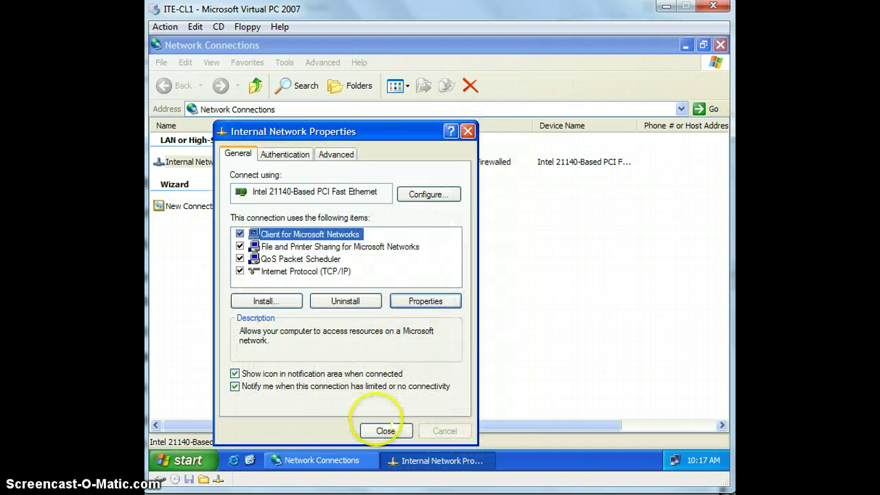
click(386, 431)
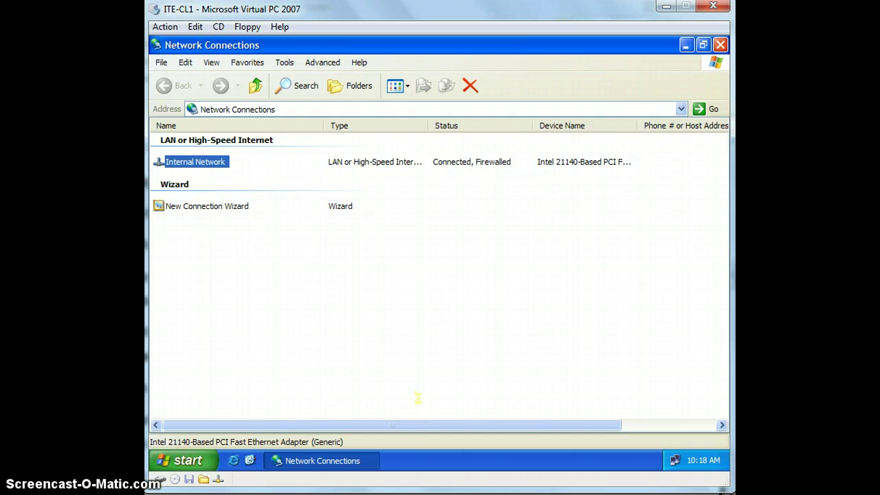
Try to open the network share \\ITE-DC1\data without a VPN connection
click(187, 461)
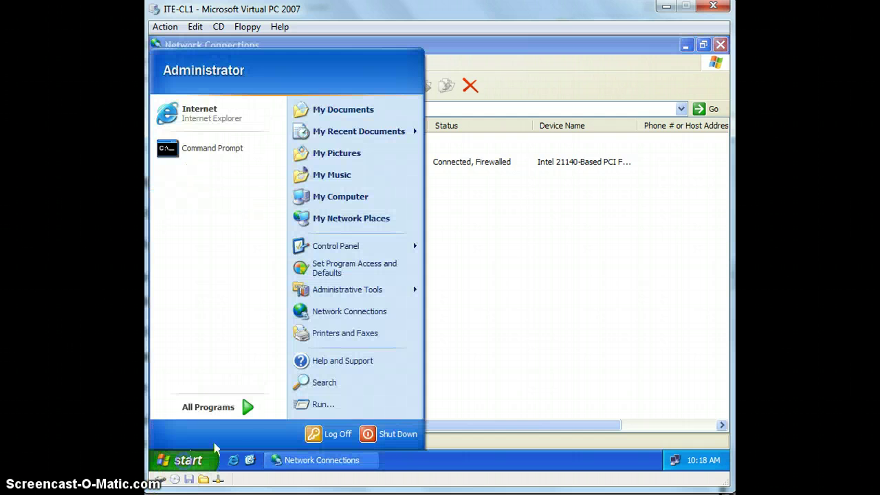
click(319, 404)
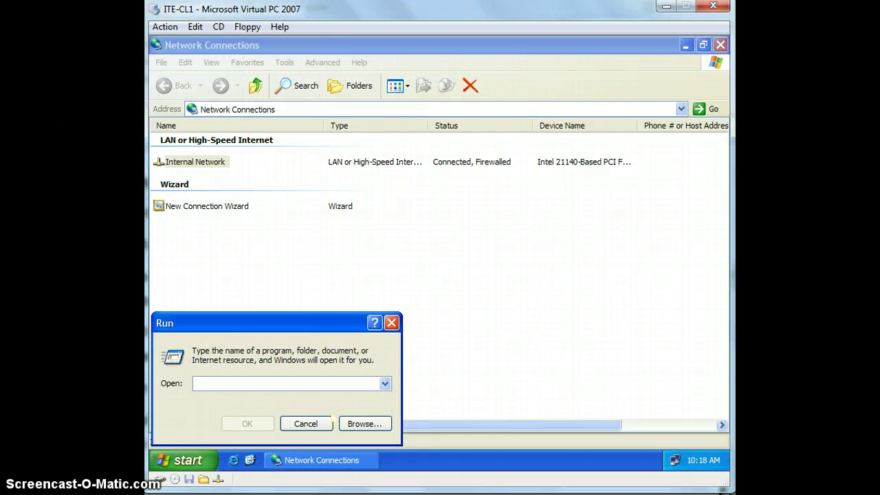
text(l)
key(BackSpace)
text(\\)
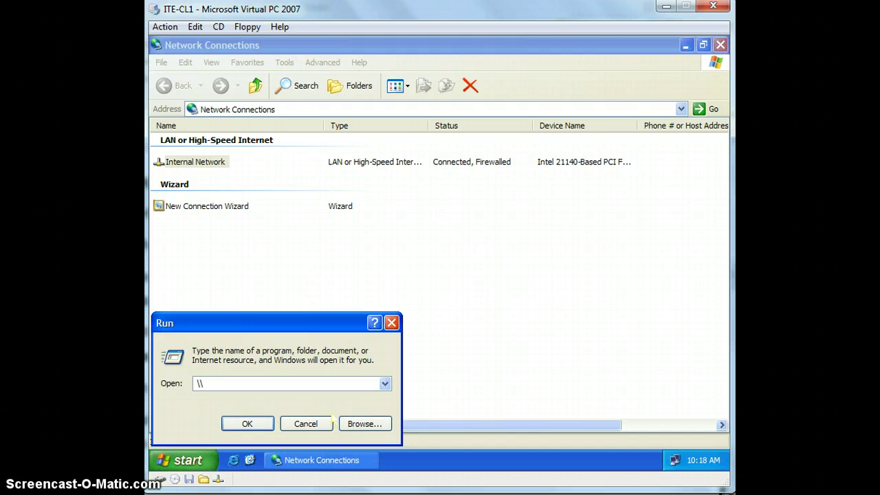
text(ITE-DC1\data)
click(246, 423)
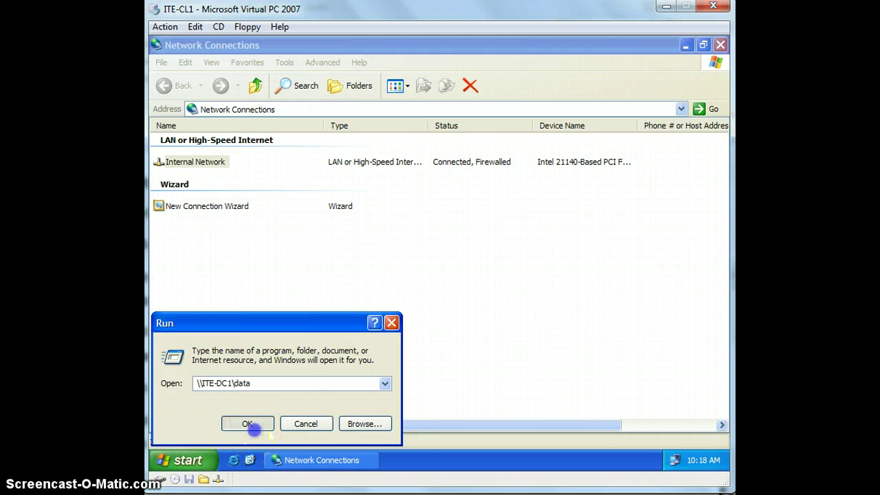
click(261, 358)
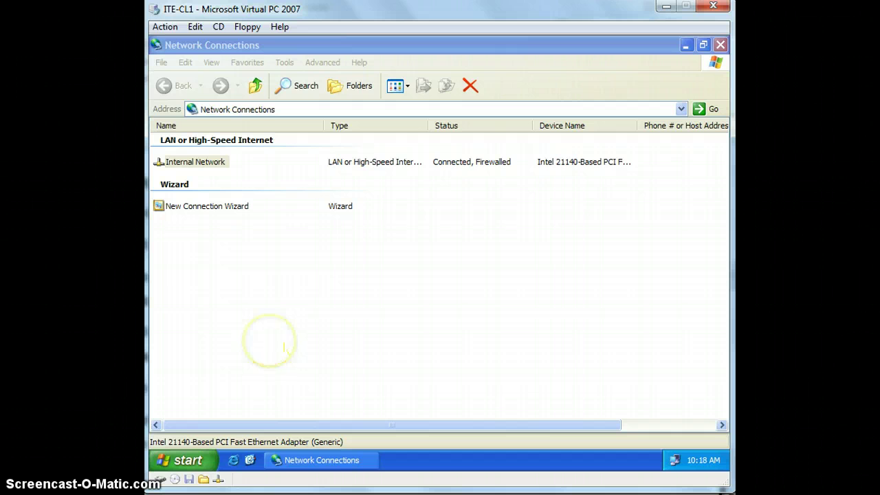
click(299, 342)
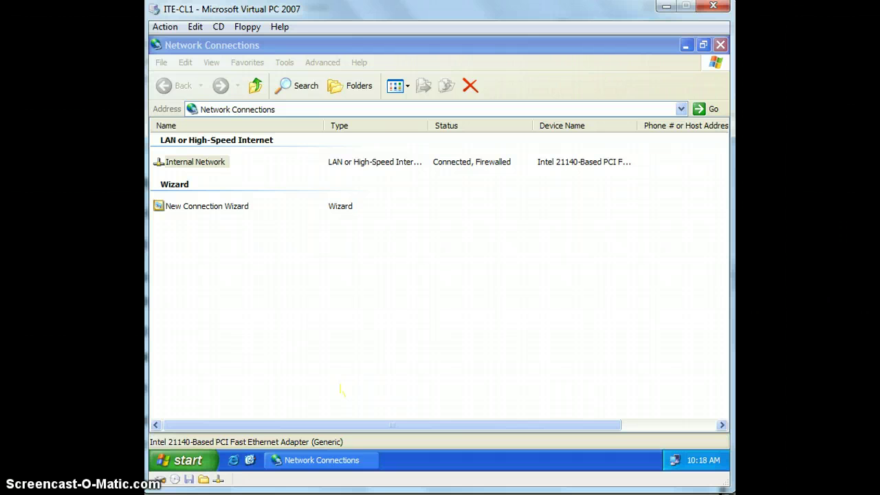
click(328, 364)
click(433, 297)
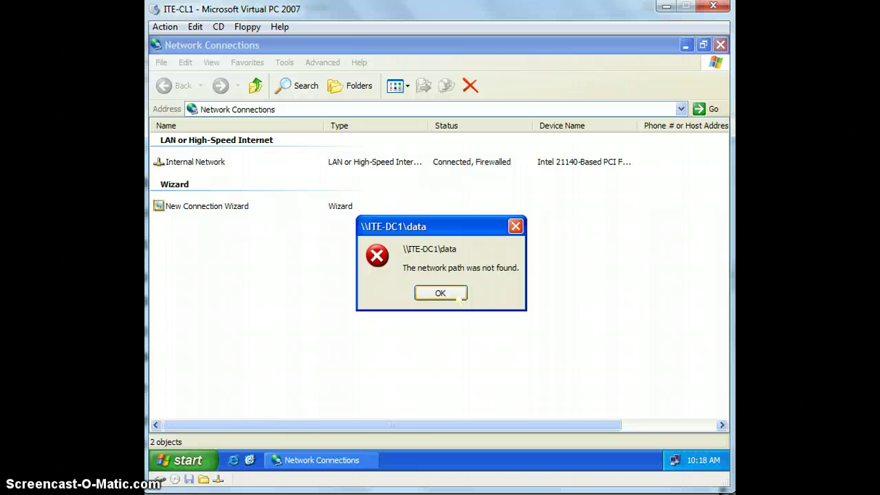
click(458, 297)
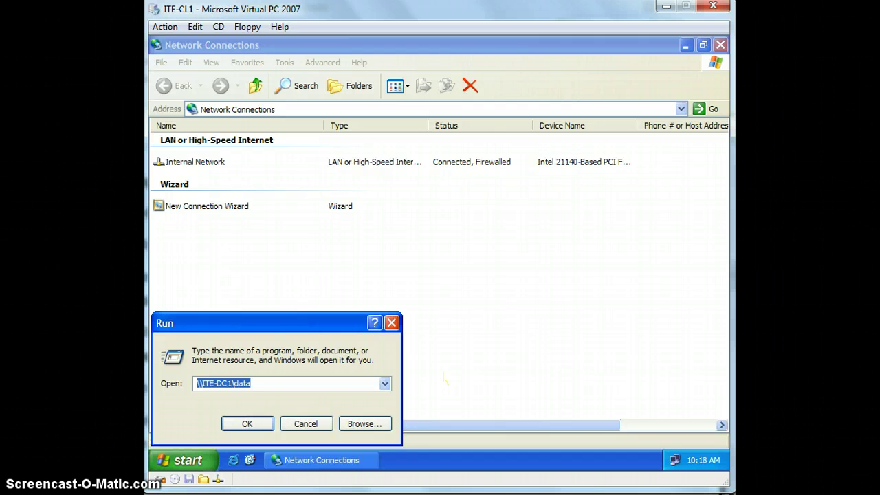
click(306, 425)
Start a new connection to the workplace network, using the Virtual Private Network connection type
double_click(218, 207)
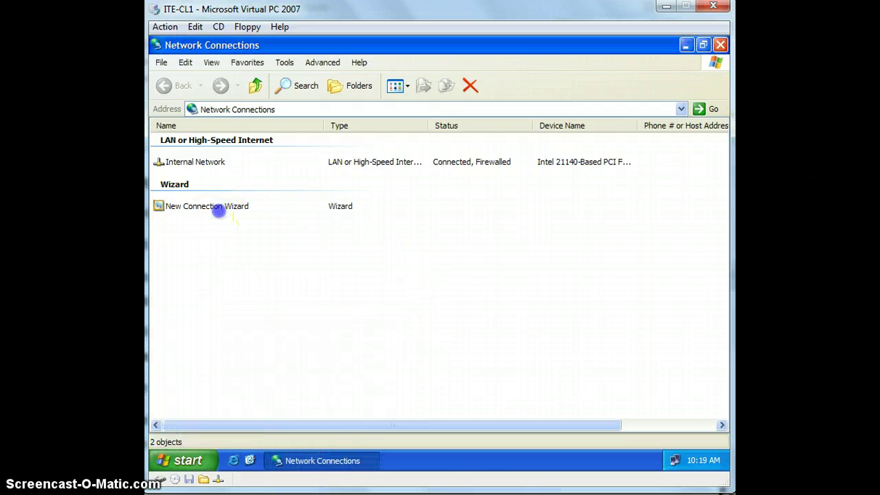
click(522, 378)
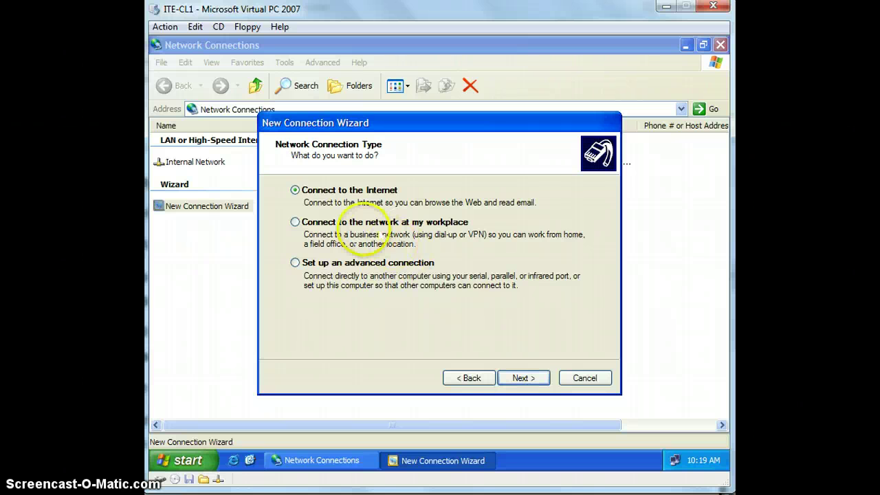
click(374, 223)
click(510, 378)
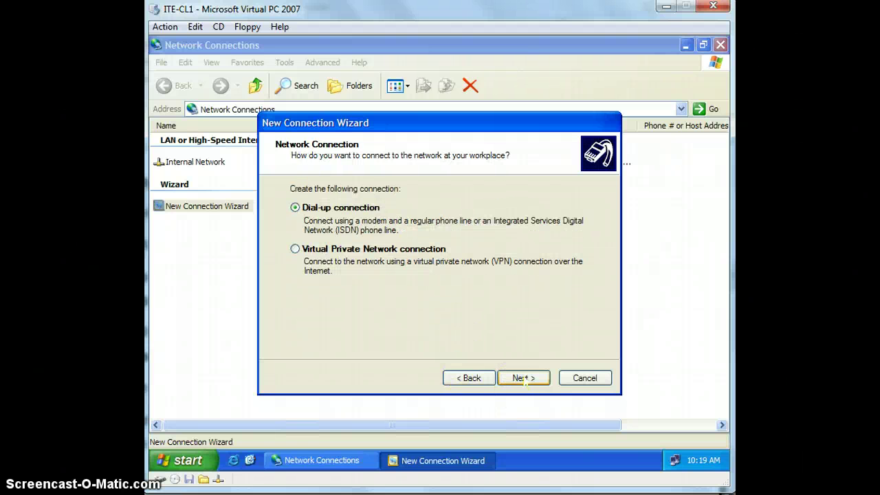
click(361, 248)
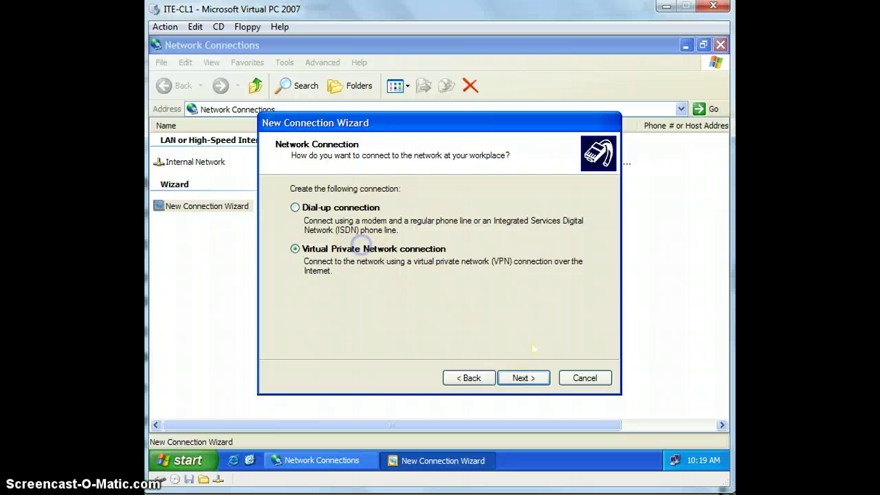
click(531, 377)
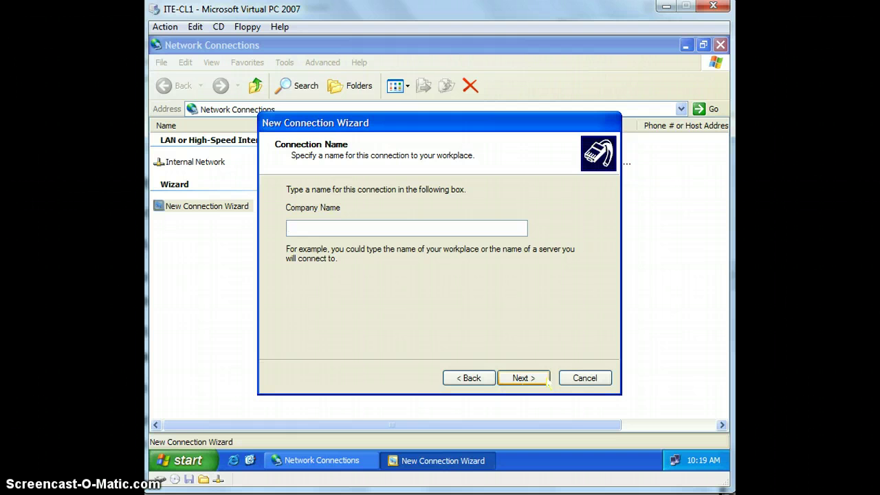
Name the new connection ITE and set its VPN server address to 131.107.8.3
text(ITE)
click(548, 383)
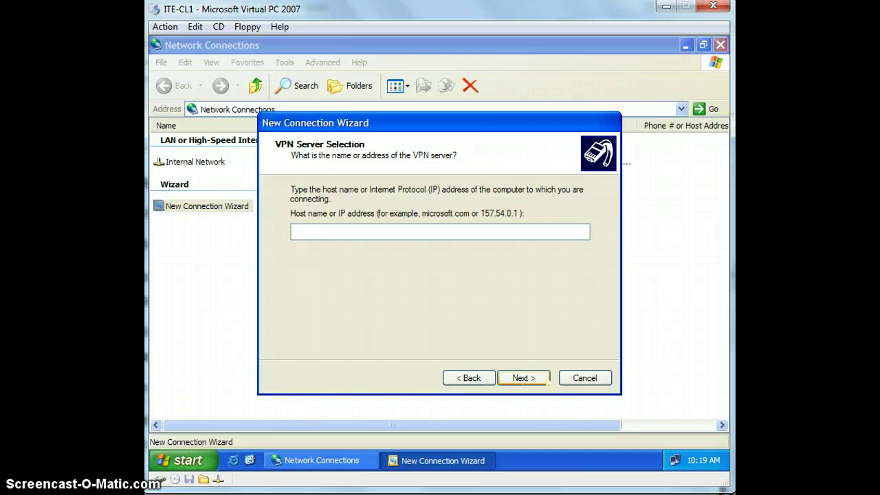
text(131.107.8.3)
click(546, 383)
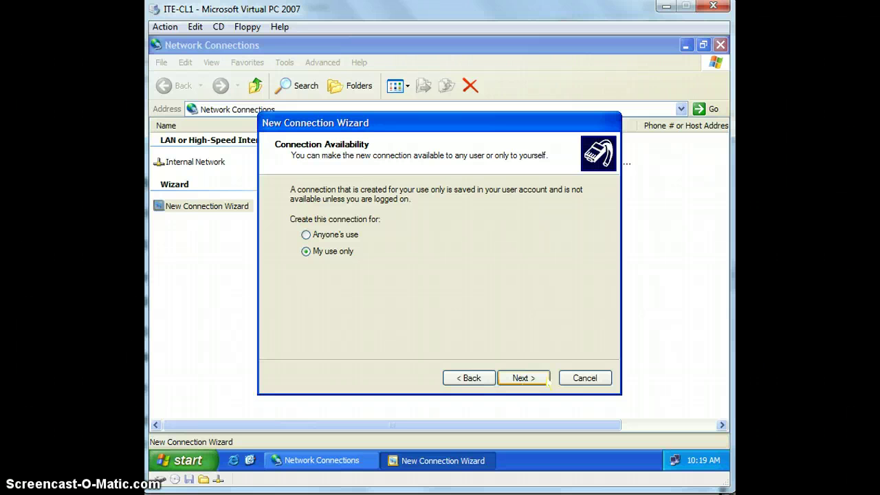
Create the connection for My use only, with a shortcut to it on the desktop
click(523, 378)
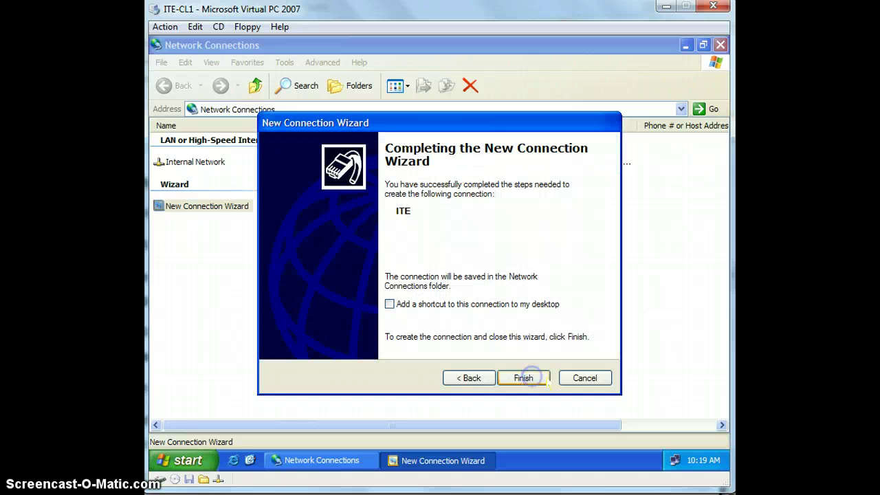
click(390, 304)
click(523, 377)
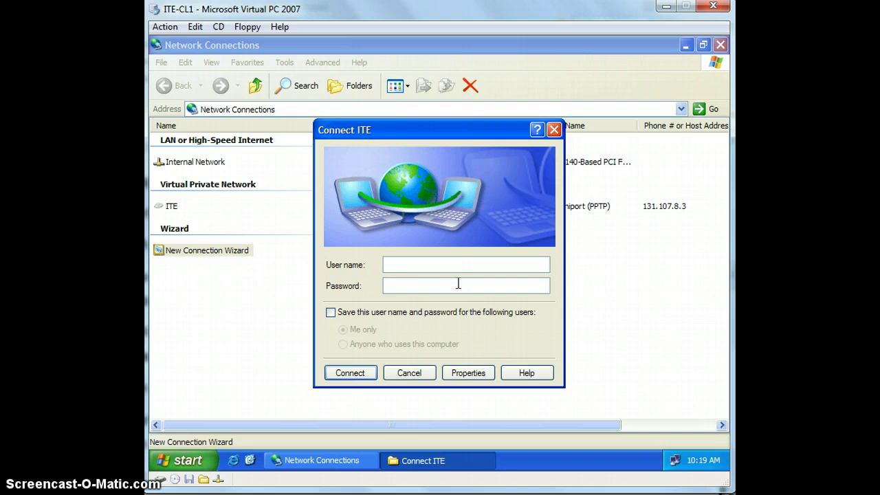
Connect to the ITE VPN with the user name vpnuser2 and the account password
text(vpnuser2)
key(Tab)
text(********)
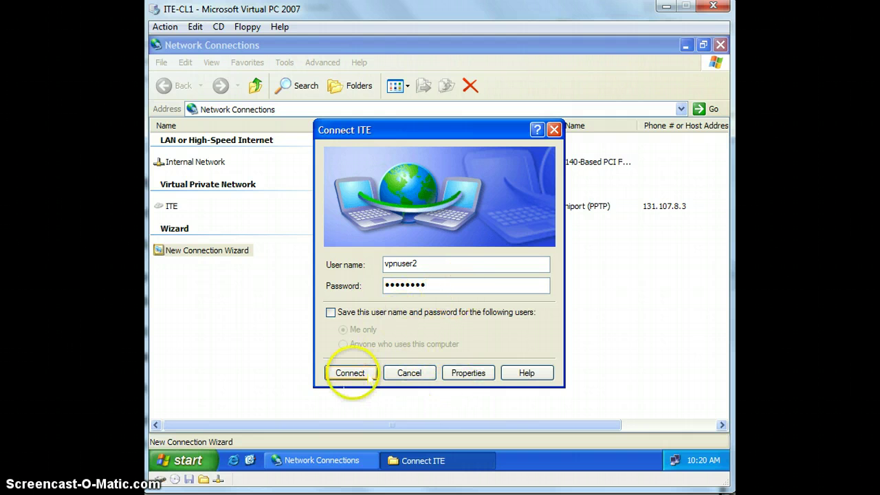
click(350, 373)
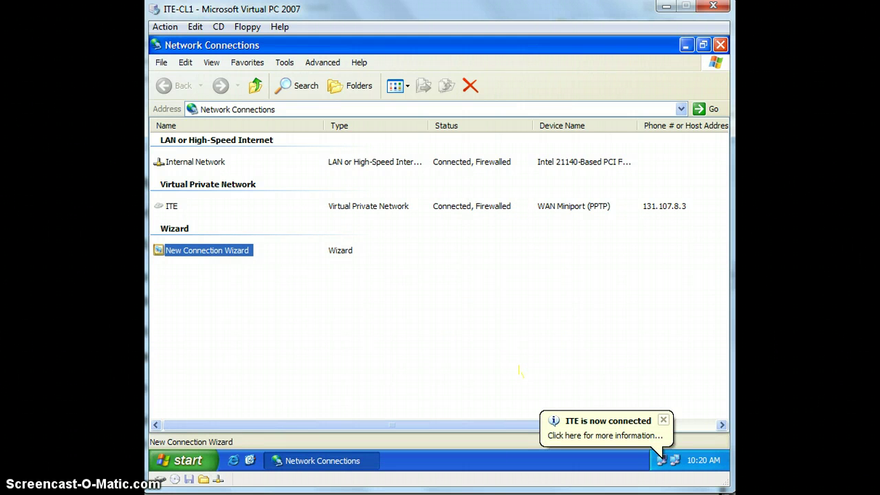
Open the network share \\ITE-DC1\DATA over the VPN connection
click(187, 460)
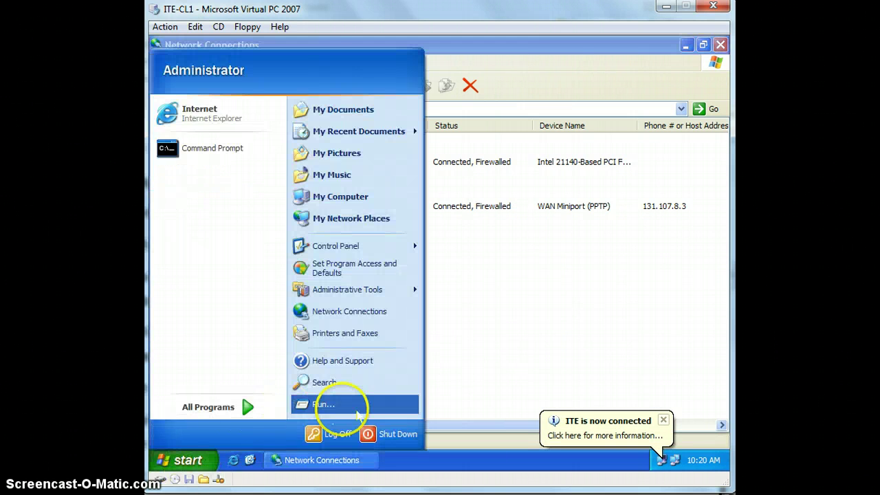
click(318, 404)
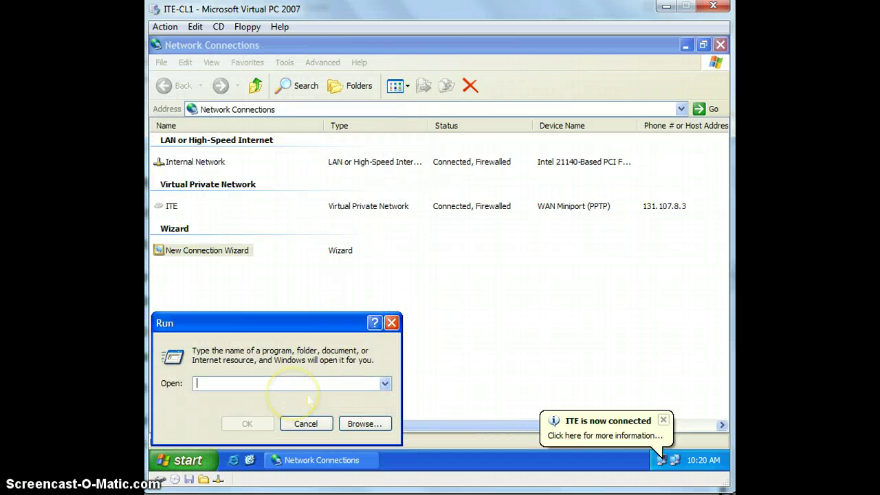
text(\)
key(BackSpace)
text(\\)
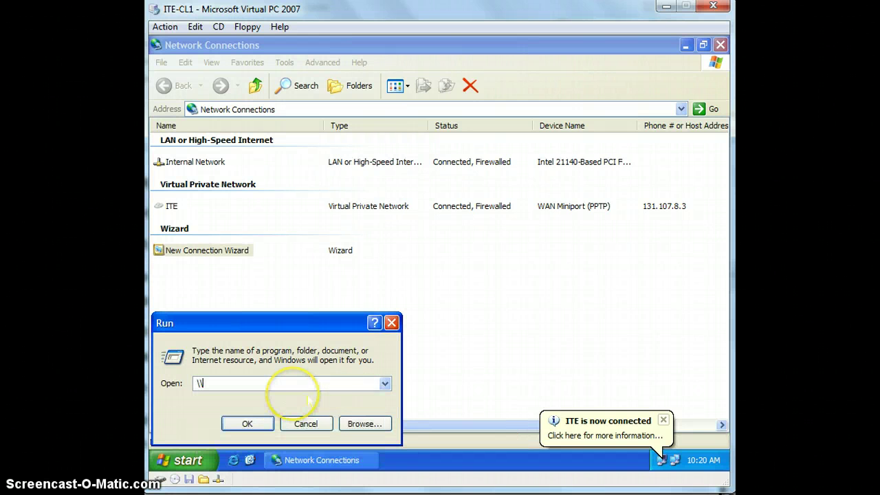
text(ITE)
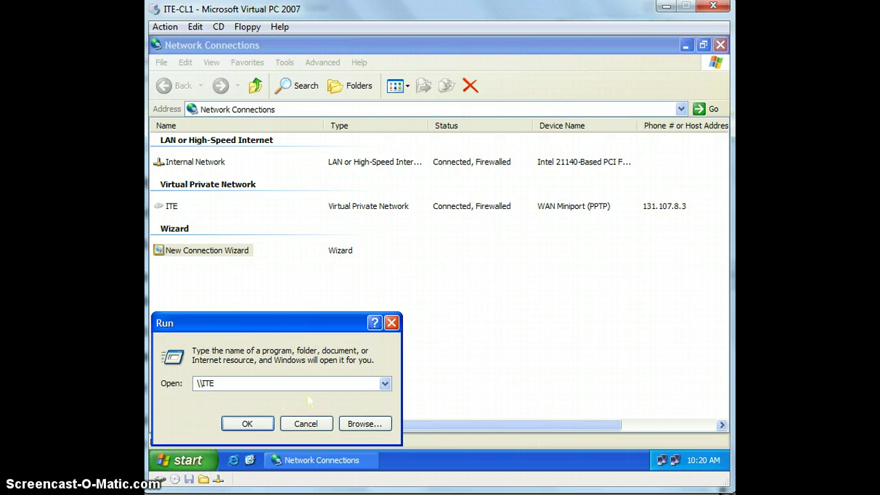
text(-DC1\)
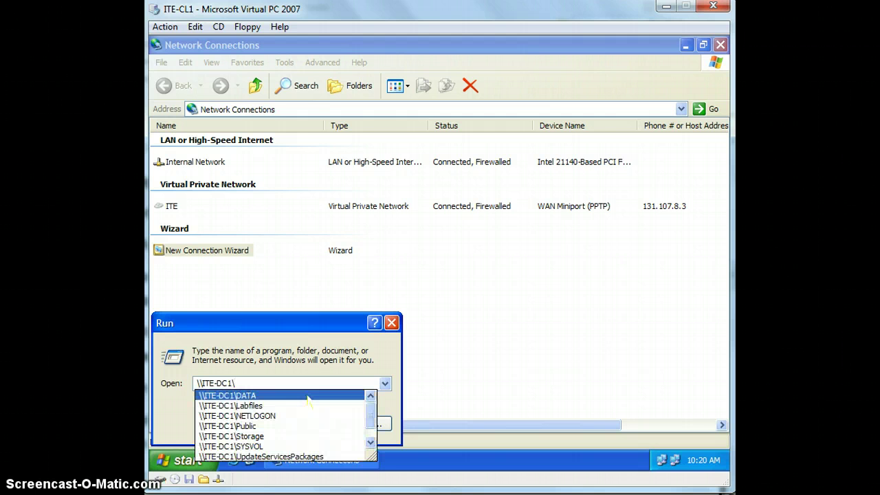
click(299, 396)
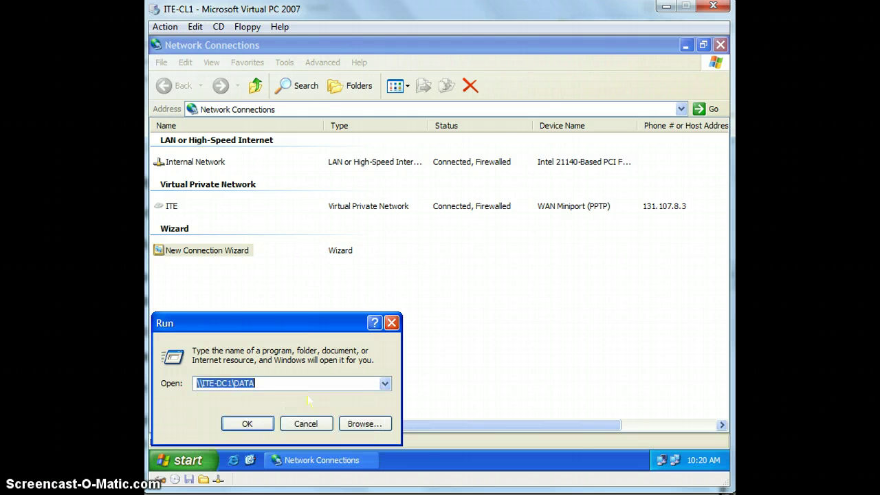
click(250, 424)
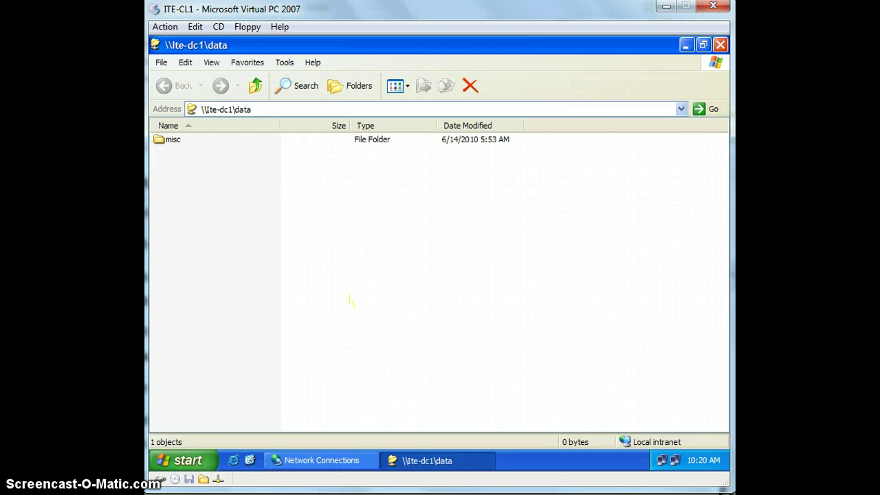
Start a command prompt by running cmd and display the client's IP configuration with ipconfig
click(196, 462)
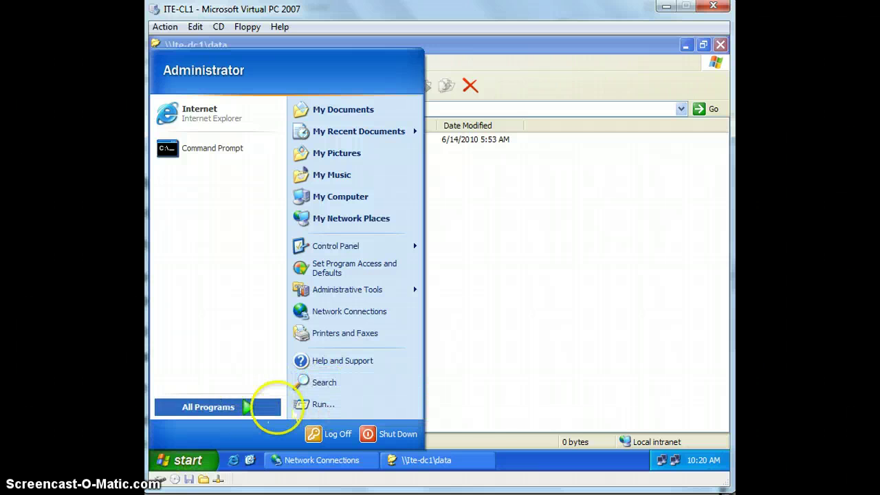
click(320, 404)
text(cmd)
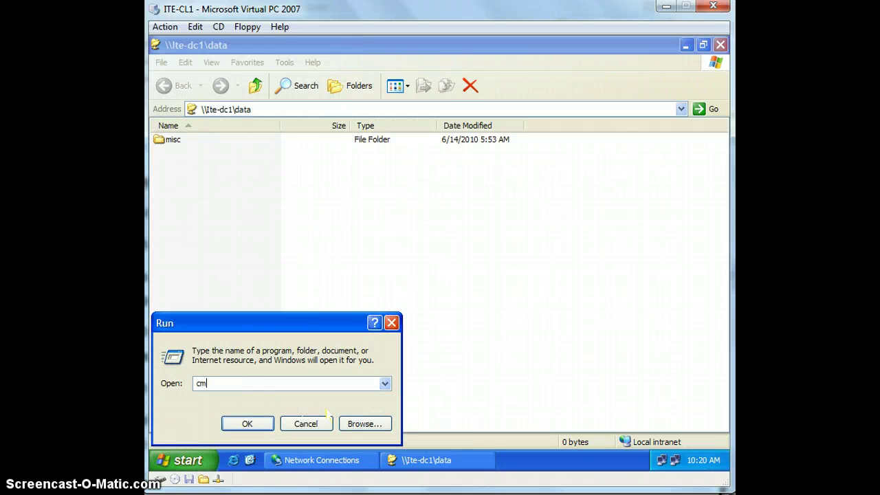
key(Return)
text(ip)
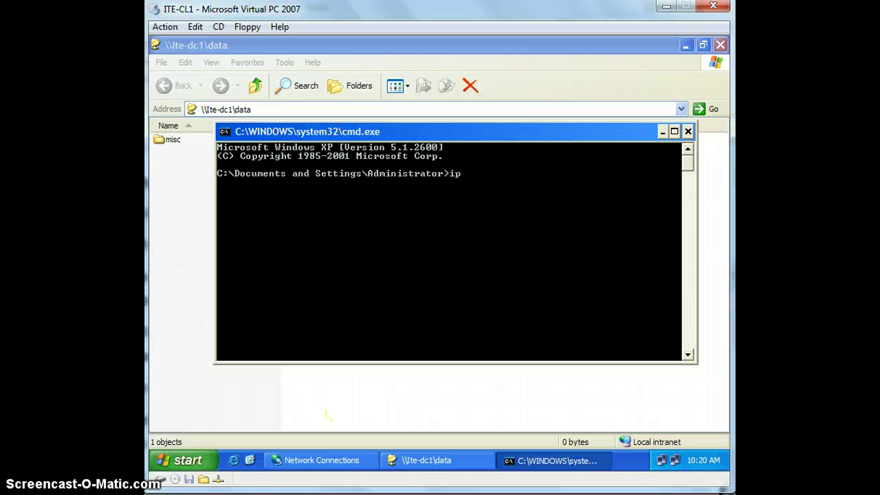
text(config)
key(Return)
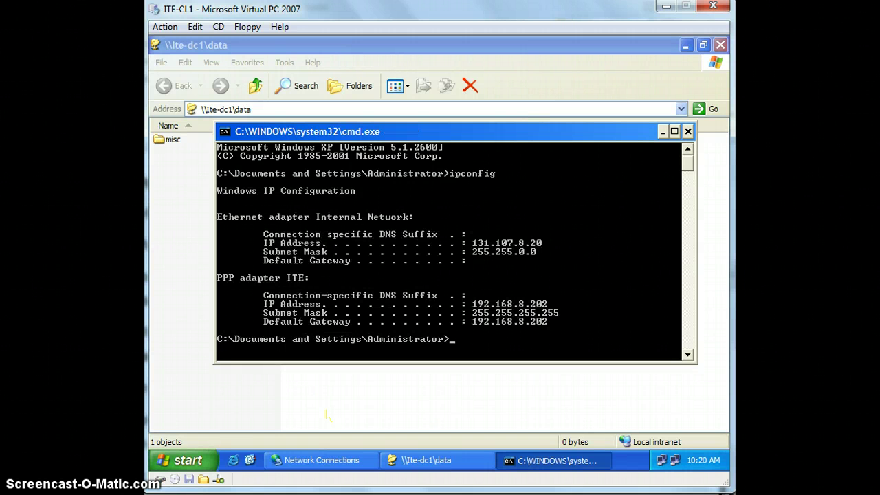
Display the detailed configuration of all network adapters with ipconfig /all
key(Up)
text(/all)
key(Return)
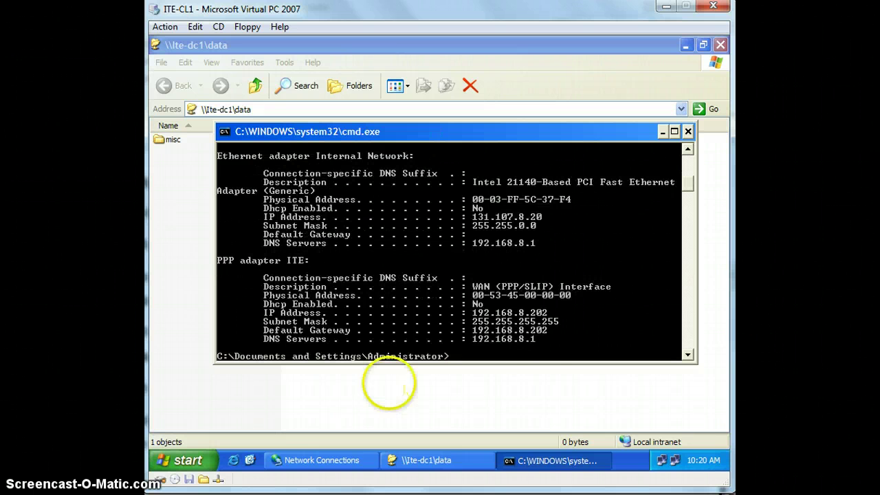
Examine the addresses, gateways and DNS servers of the Internal Network and PPP adapter ITE in both ipconfig outputs
scroll(520, 312, down, 1)
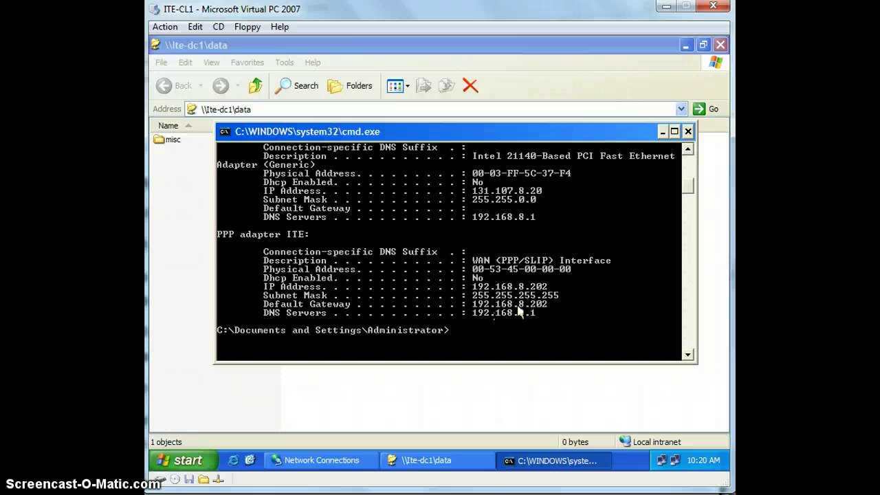
scroll(406, 271, up, 15)
scroll(415, 275, down, 4)
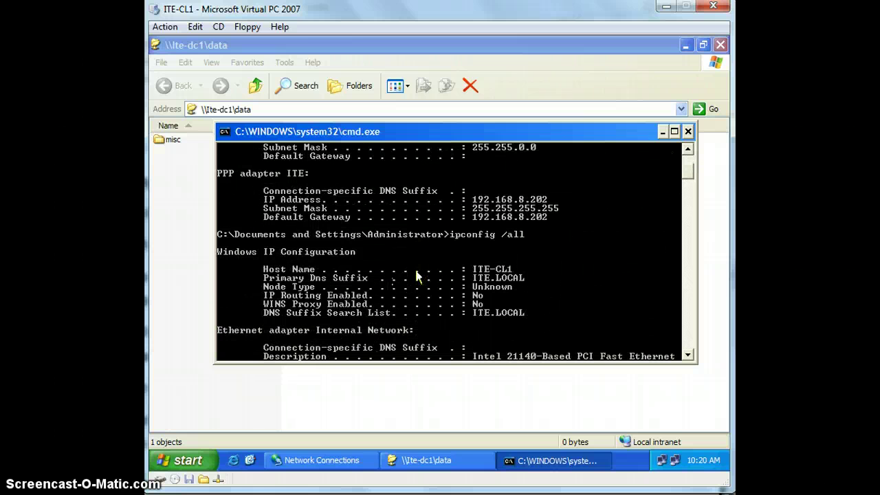
click(450, 267)
scroll(454, 267, up, 4)
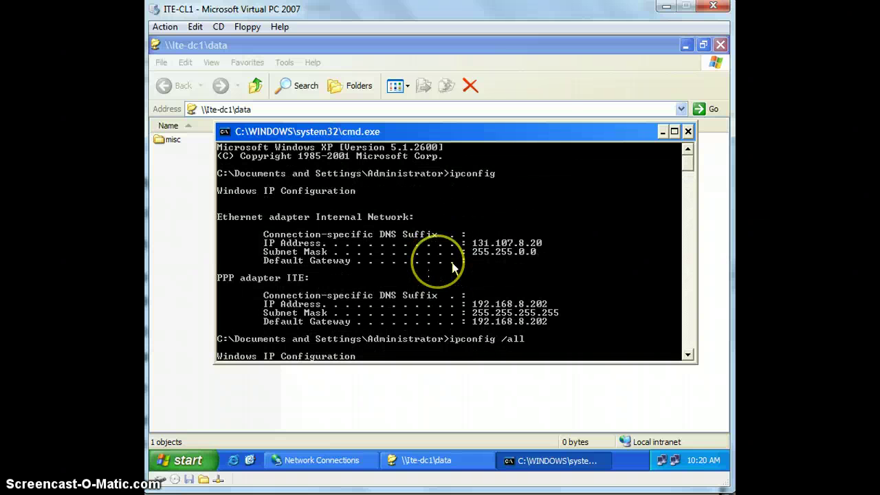
scroll(337, 213, down, 1)
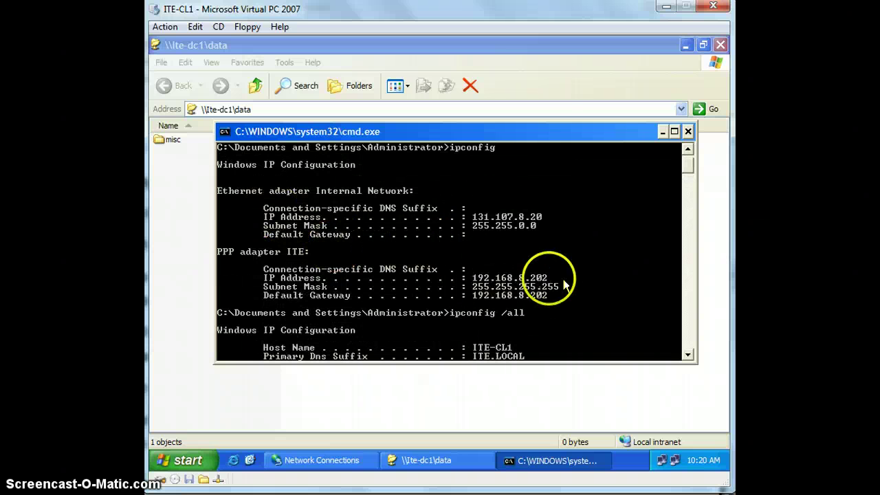
scroll(624, 291, down, 6)
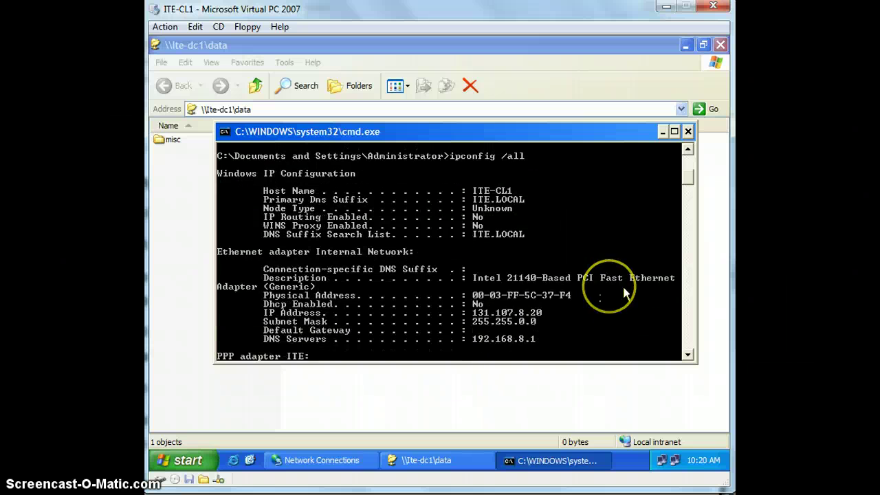
scroll(625, 291, down, 4)
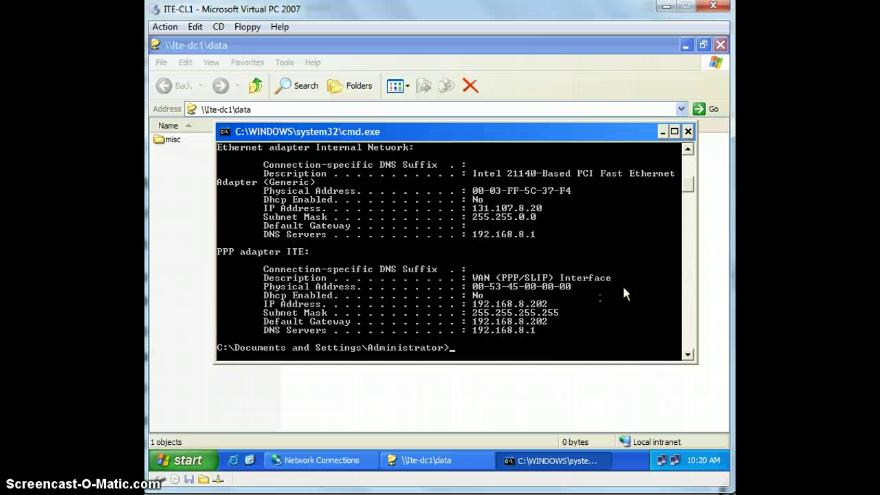
scroll(625, 293, up, 1)
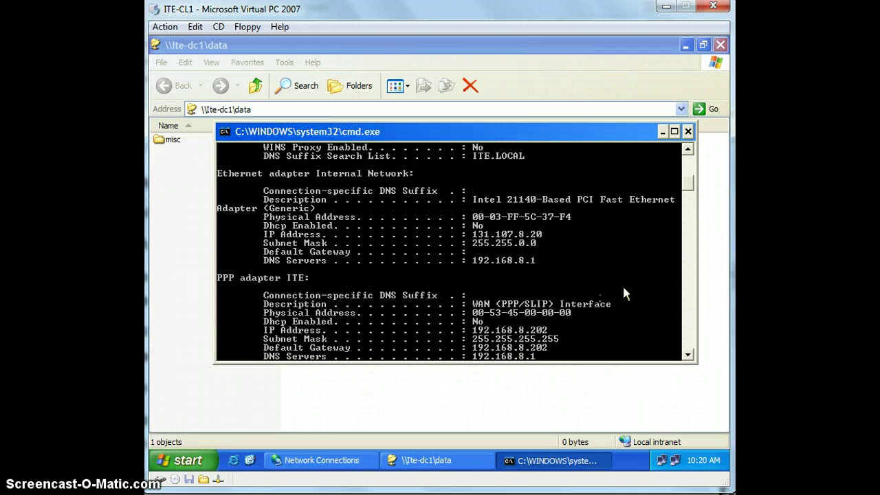
scroll(623, 289, down, 1)
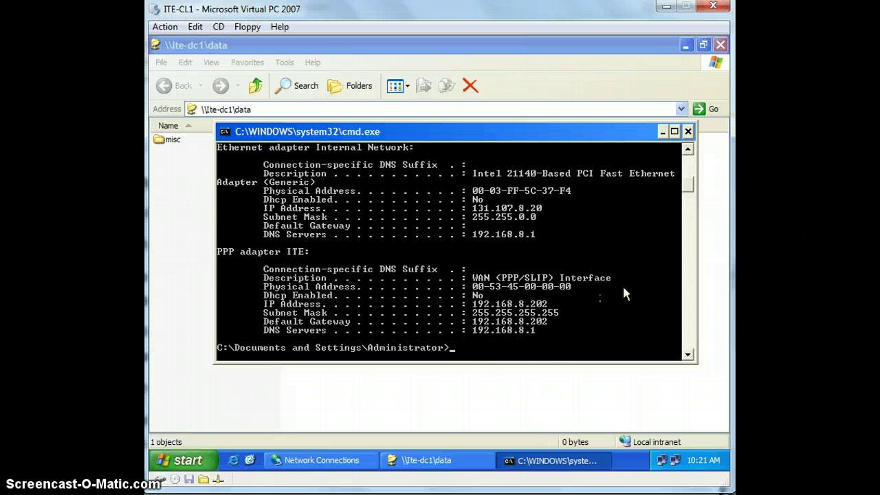
scroll(623, 289, down, 5)
scroll(624, 289, up, 6)
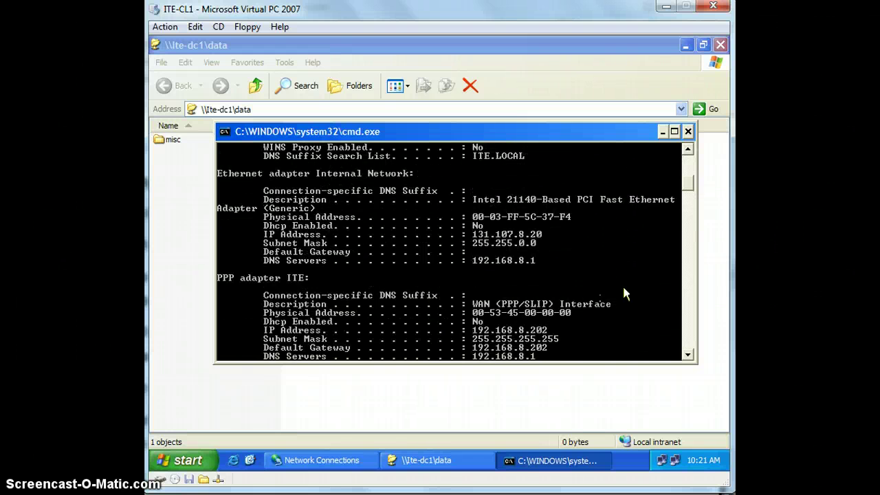
scroll(624, 294, up, 3)
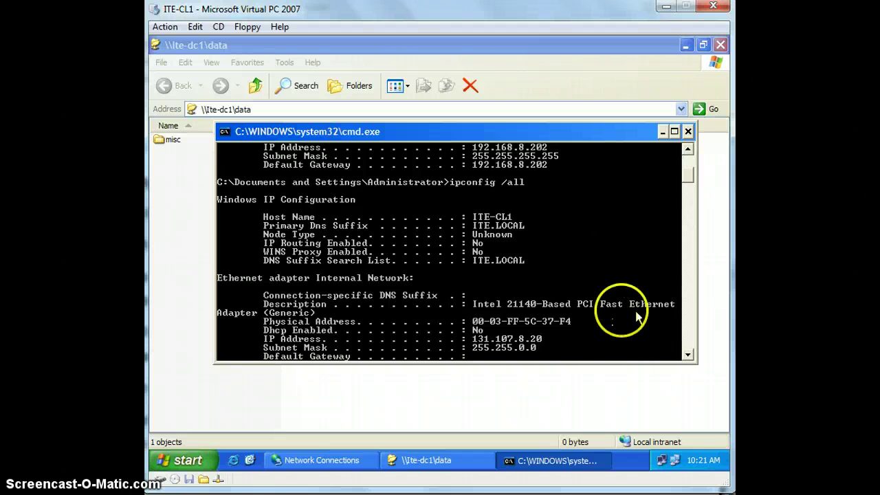
right_click(672, 465)
click(612, 404)
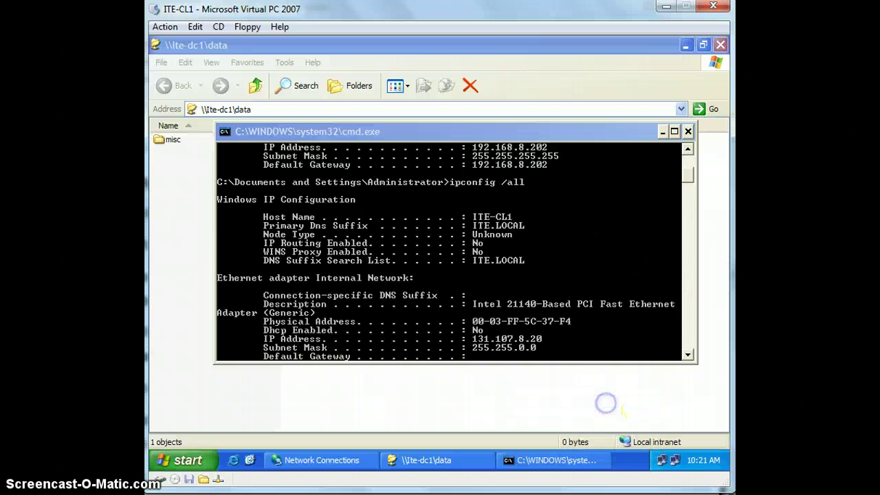
click(516, 295)
scroll(516, 296, down, 9)
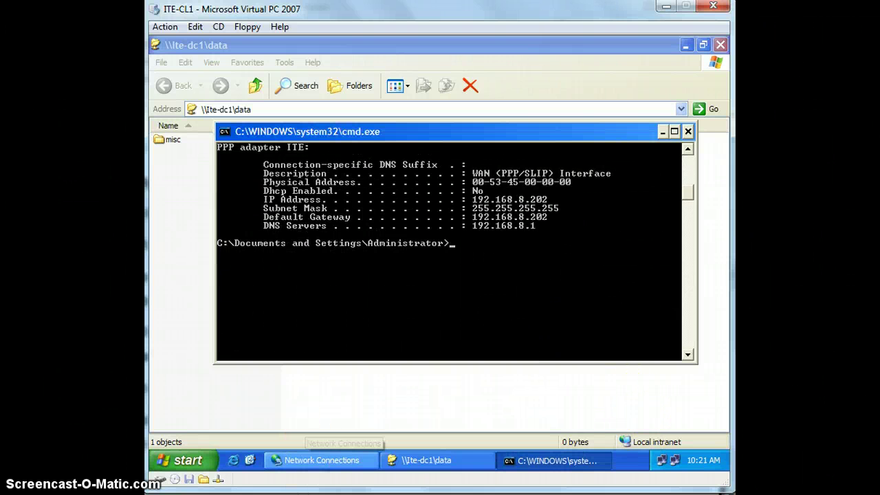